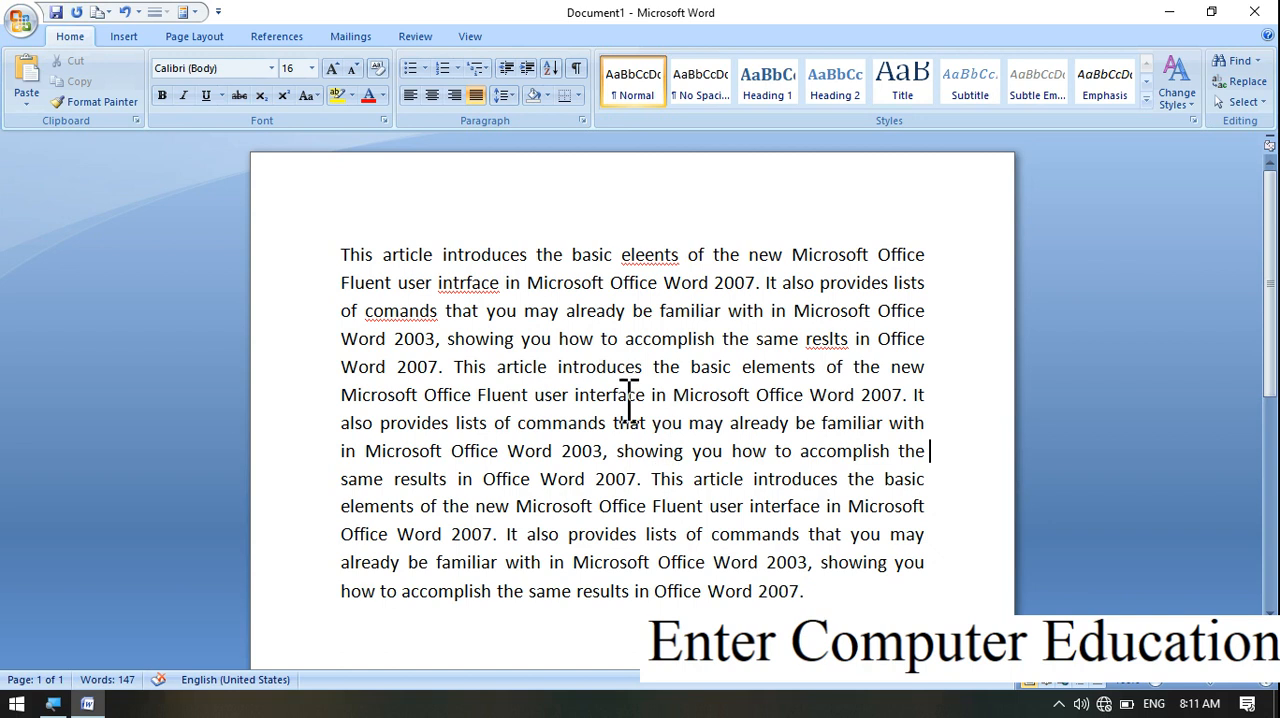
Misspell "interface" as "inteface" in the paragraph's sixth line by removing its "r"
{"action": "left_click", "coordinate": [618, 390]}
{"action": "key", "text": "BackSpace"}
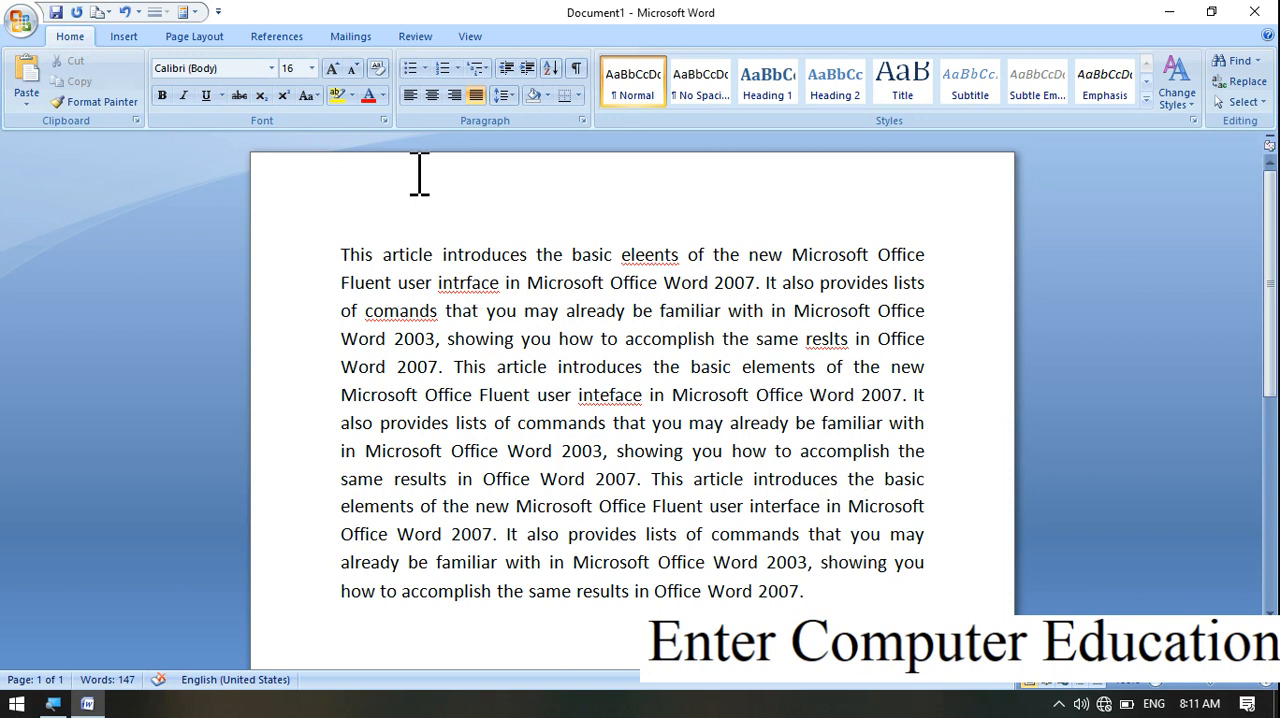
Run the spelling and grammar check and replace the misspelled "eleents" with the suggestion "elements"
{"action": "left_click", "coordinate": [415, 38]}
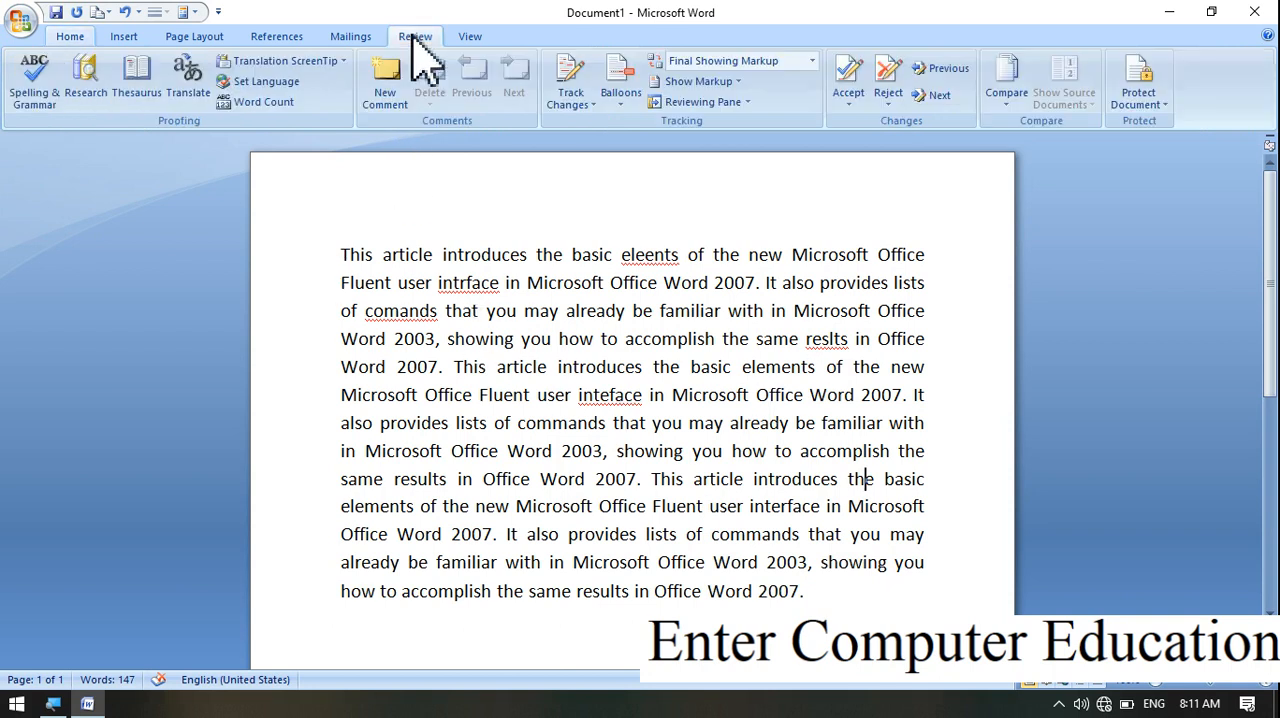
{"action": "left_click", "coordinate": [40, 88]}
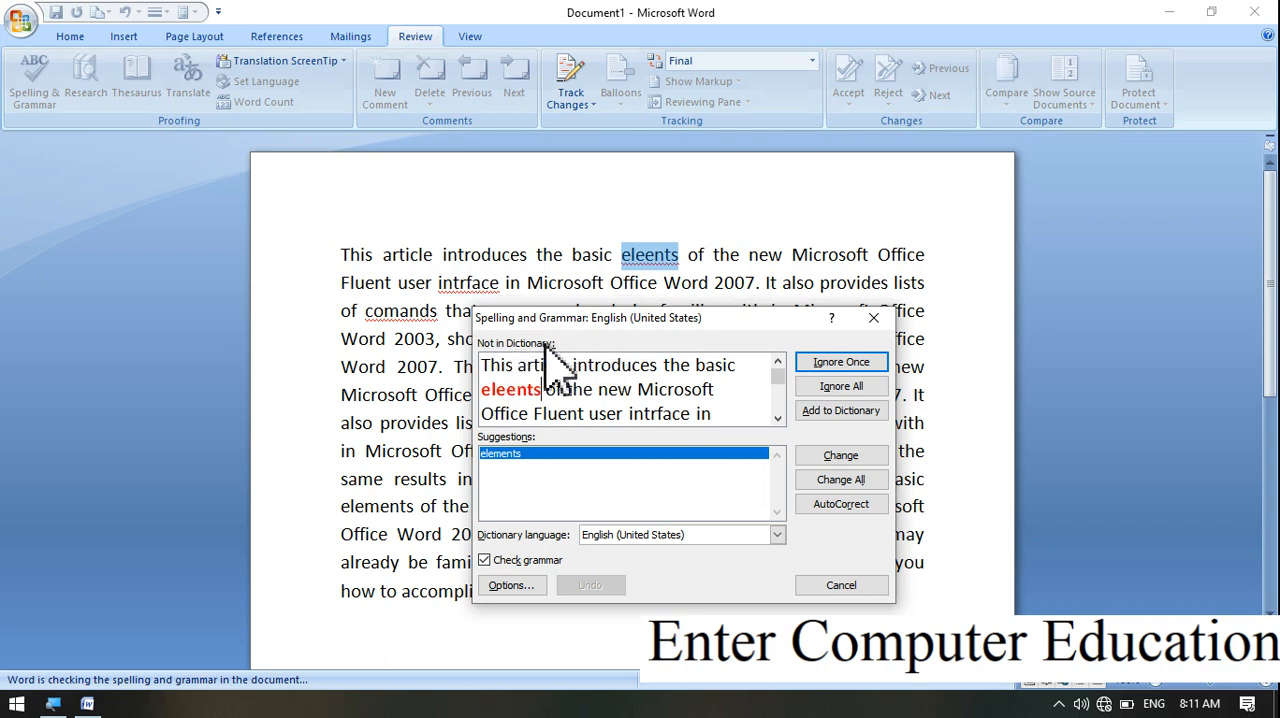
{"action": "left_click", "coordinate": [510, 457]}
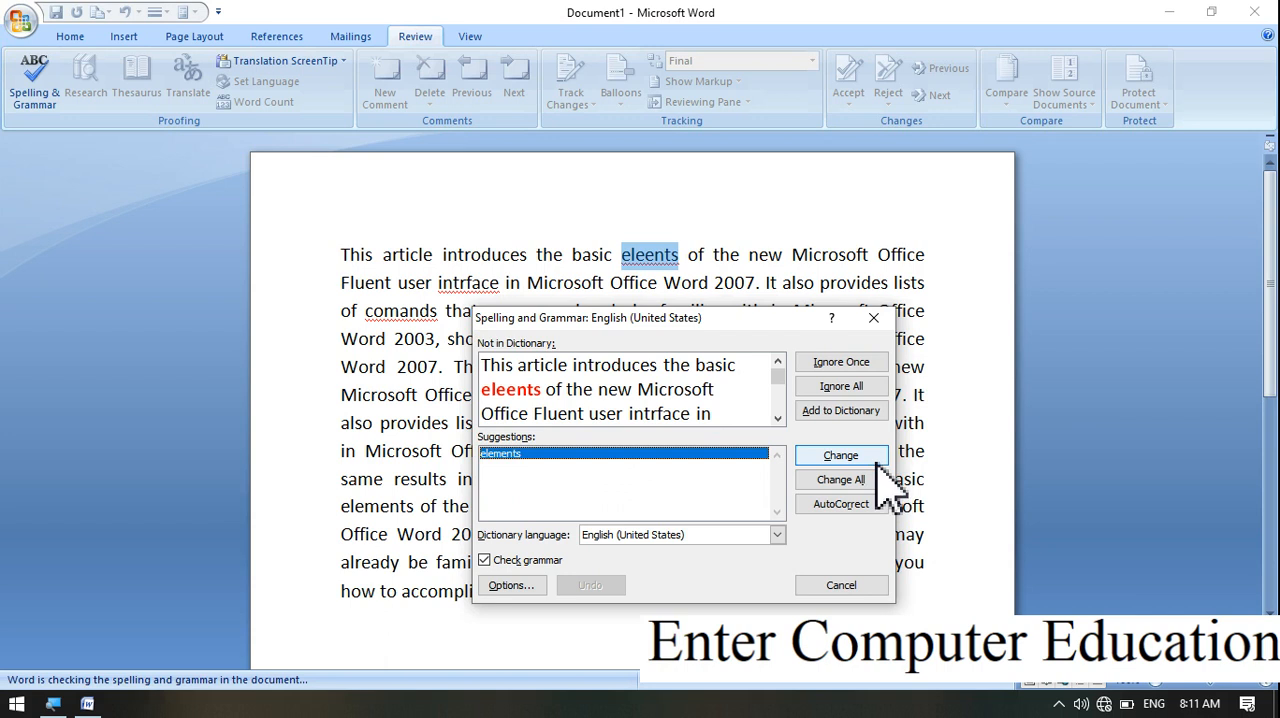
{"action": "left_click_drag", "start_coordinate": [758, 316], "coordinate": [852, 363]}
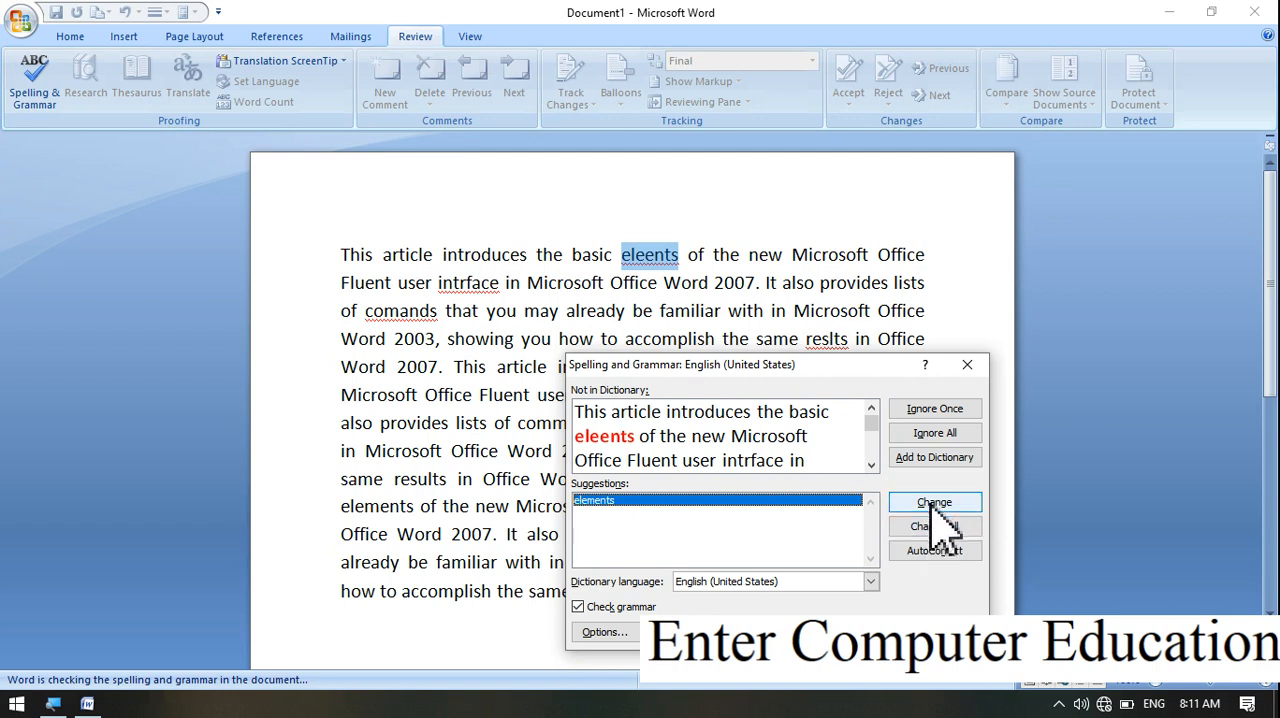
{"action": "left_click", "coordinate": [931, 504]}
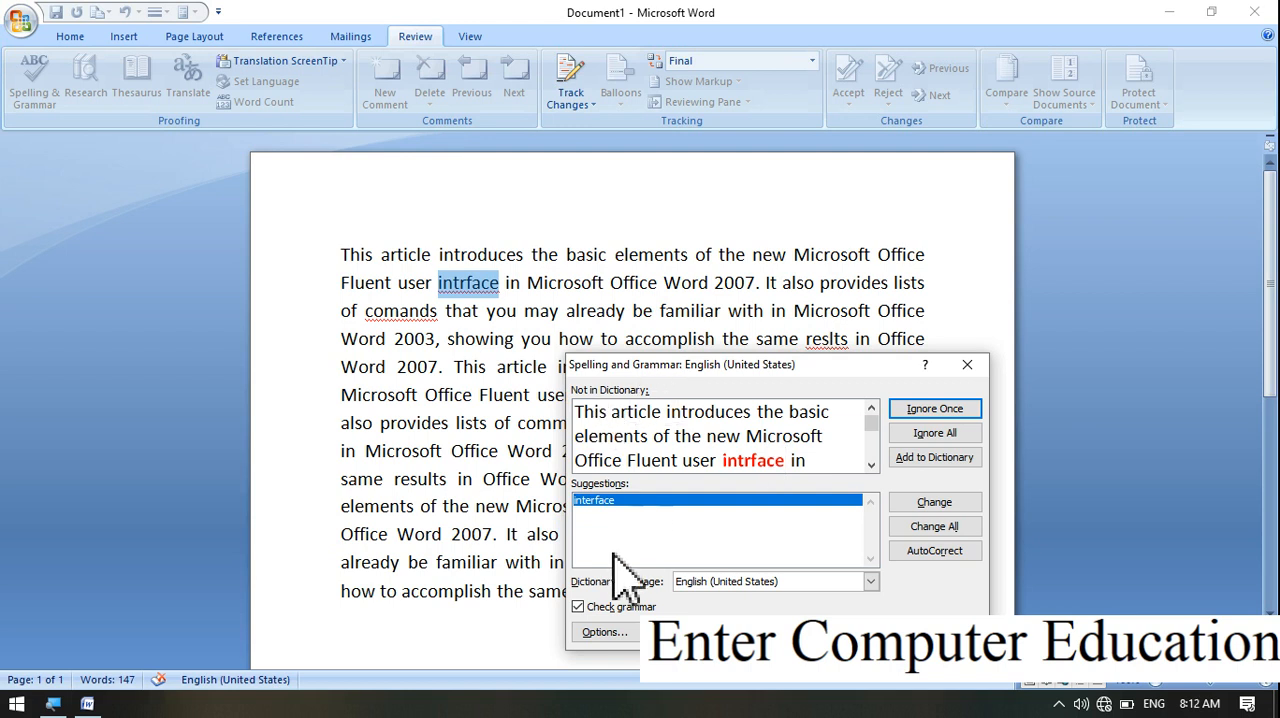
Correct the flagged words "intrface" and "comands" to the suggestions "interface" and "commands"
{"action": "left_click", "coordinate": [603, 503]}
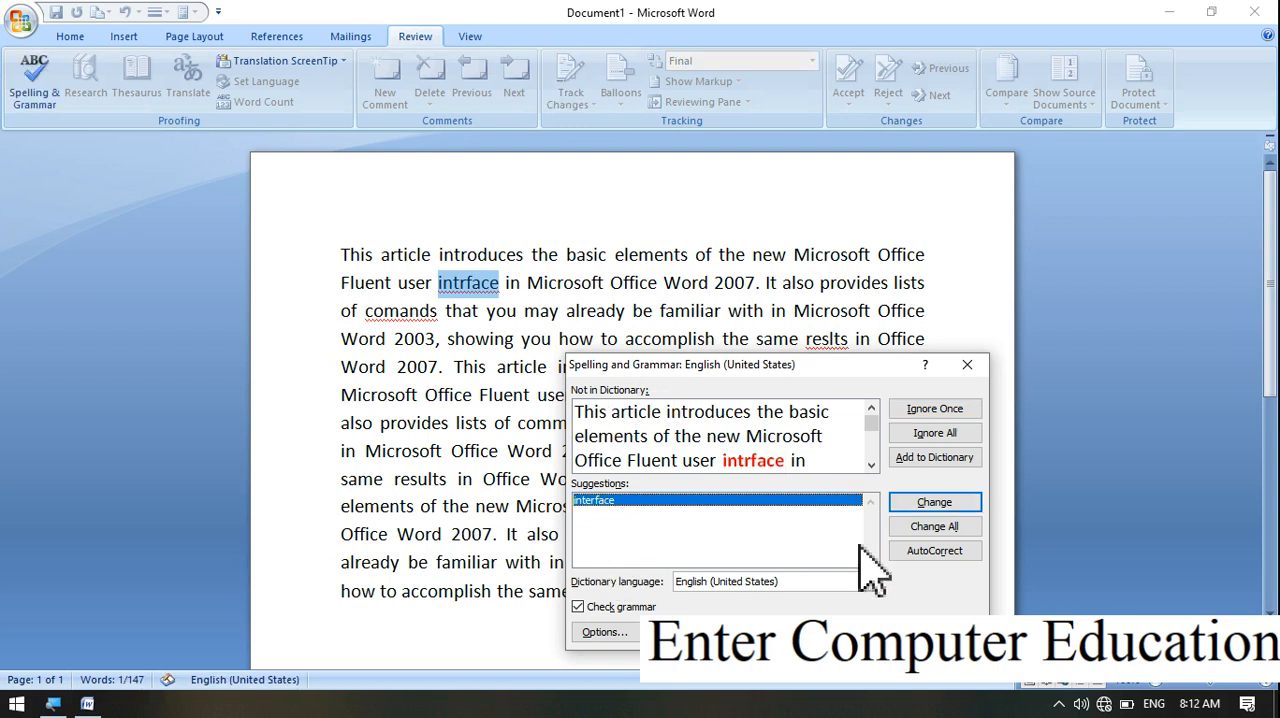
{"action": "left_click", "coordinate": [922, 506]}
{"action": "left_click", "coordinate": [596, 505]}
{"action": "left_click", "coordinate": [952, 507]}
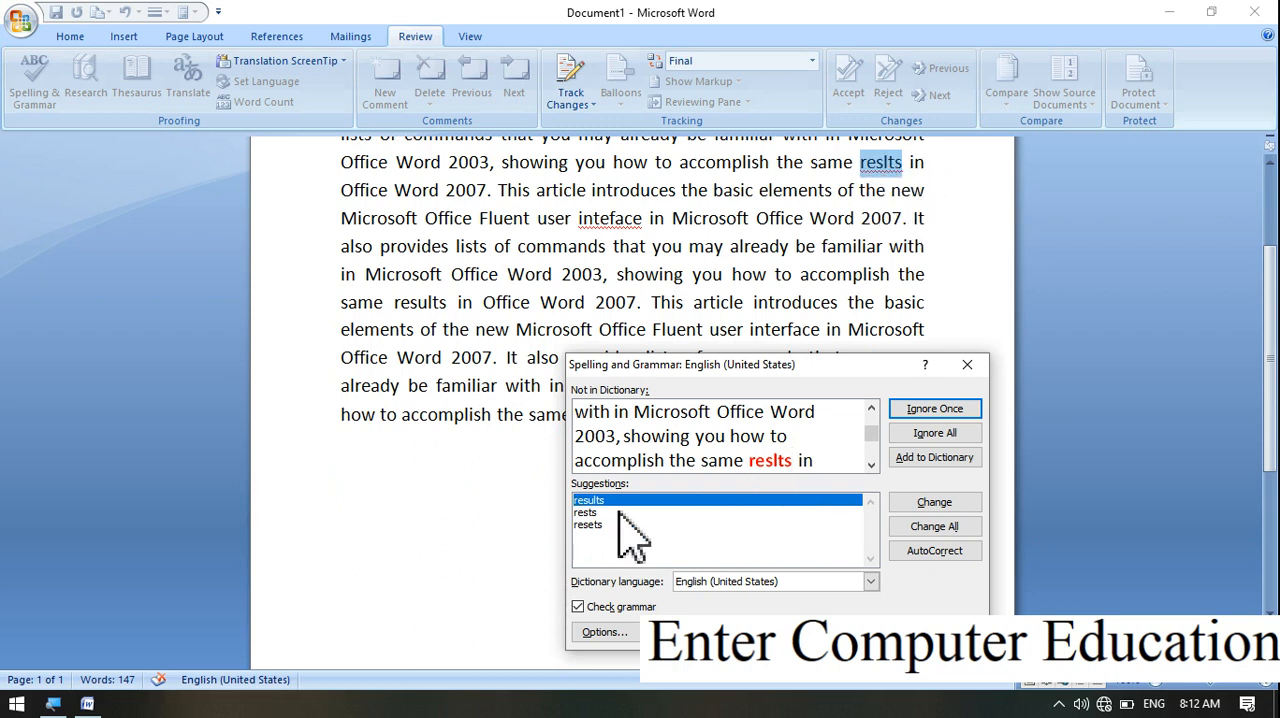
Correct "reslts" to "results" and "inteface" to "interface", and finish the spelling check
{"action": "left_click", "coordinate": [928, 504]}
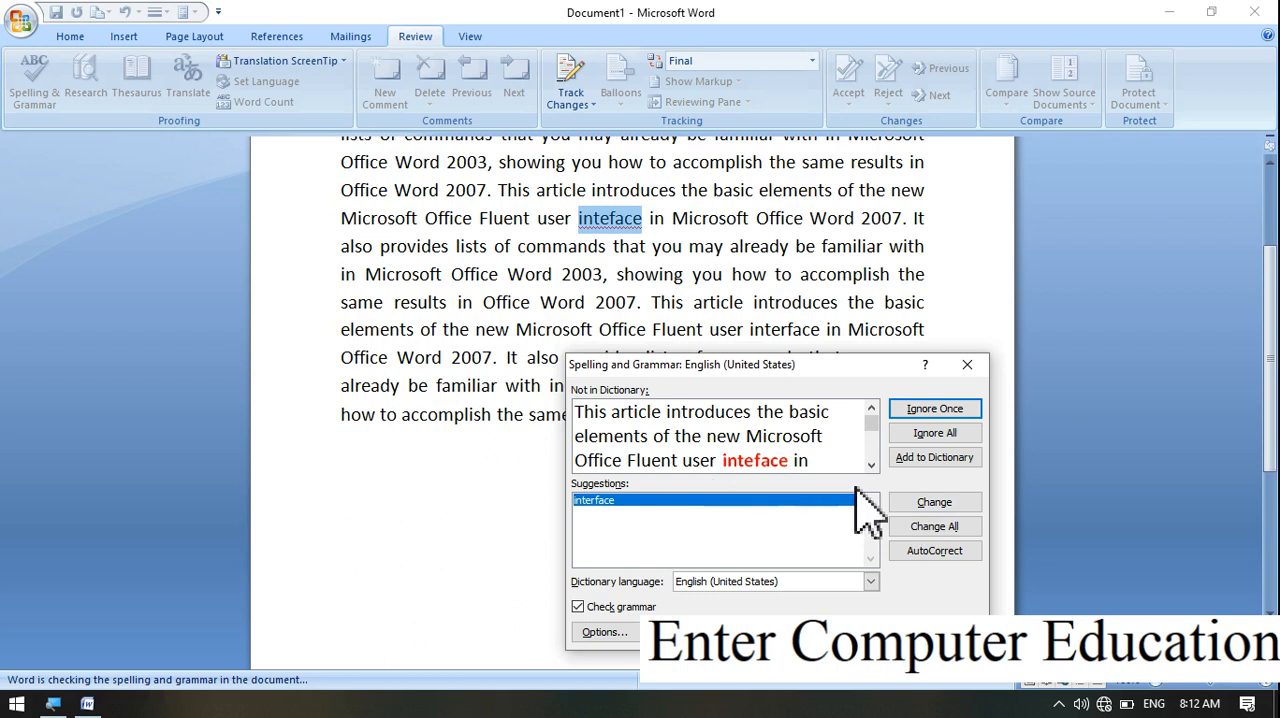
{"action": "left_click", "coordinate": [950, 506]}
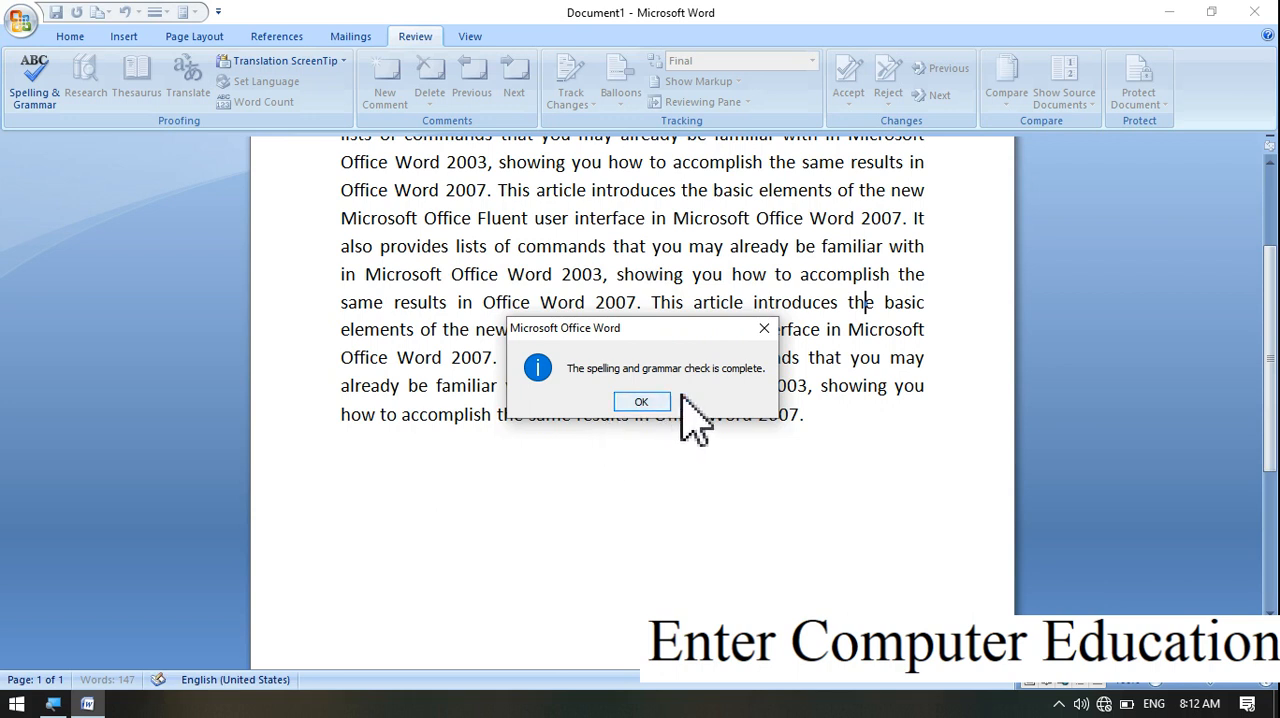
{"action": "left_click", "coordinate": [628, 404]}
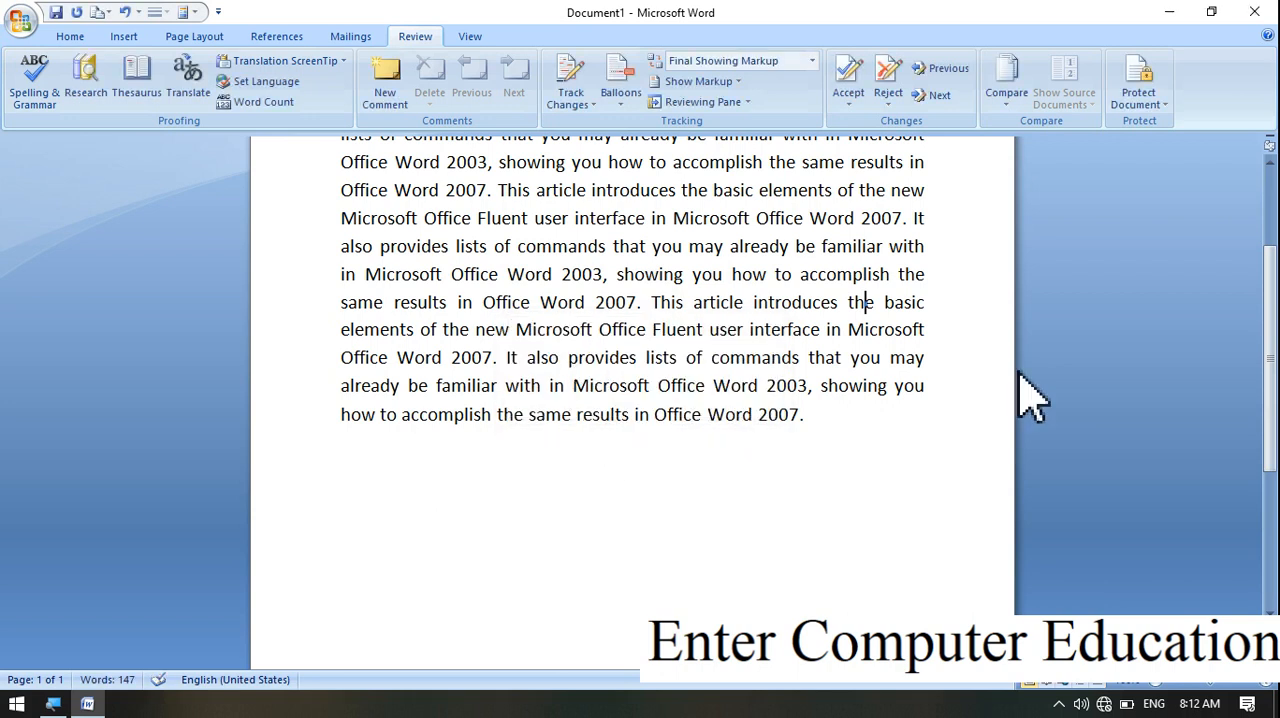
{"action": "left_click_drag", "start_coordinate": [1274, 386], "coordinate": [1249, 282]}
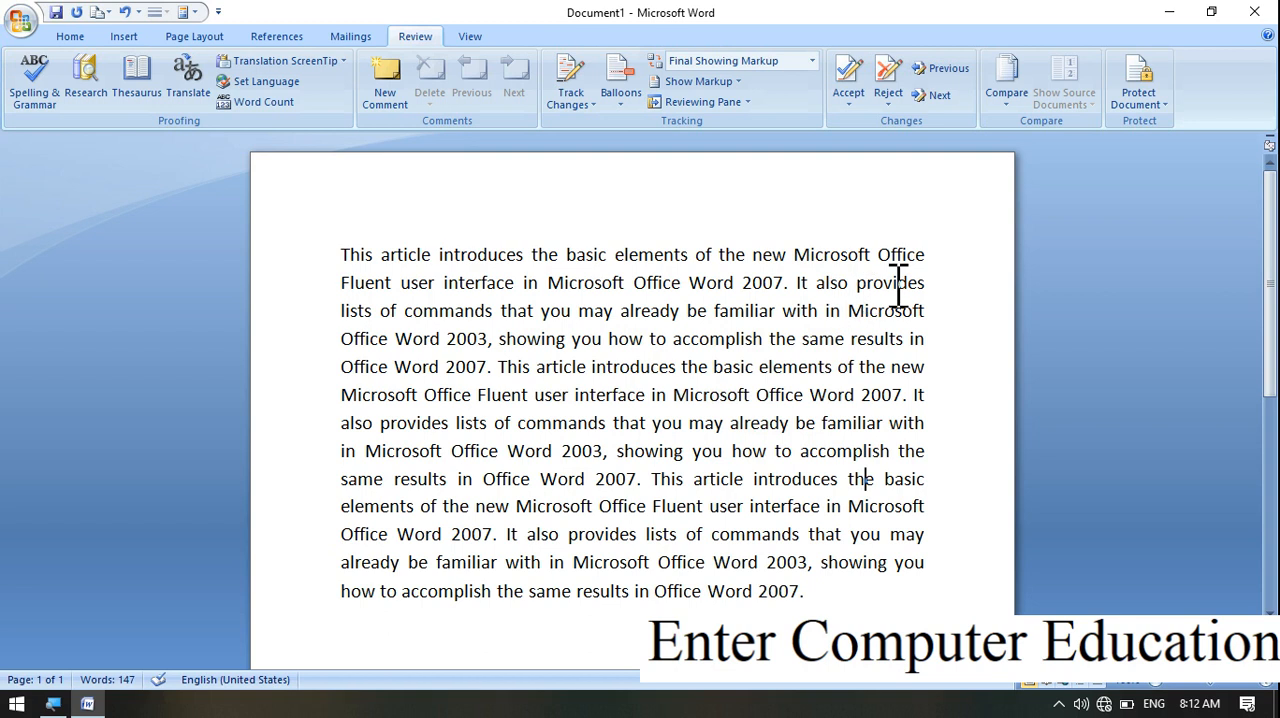
Misspell "article" in the first line as "aricle" and correct it with the suggested spelling "article"
{"action": "left_click", "coordinate": [411, 258]}
{"action": "key", "text": "BackSpace"}
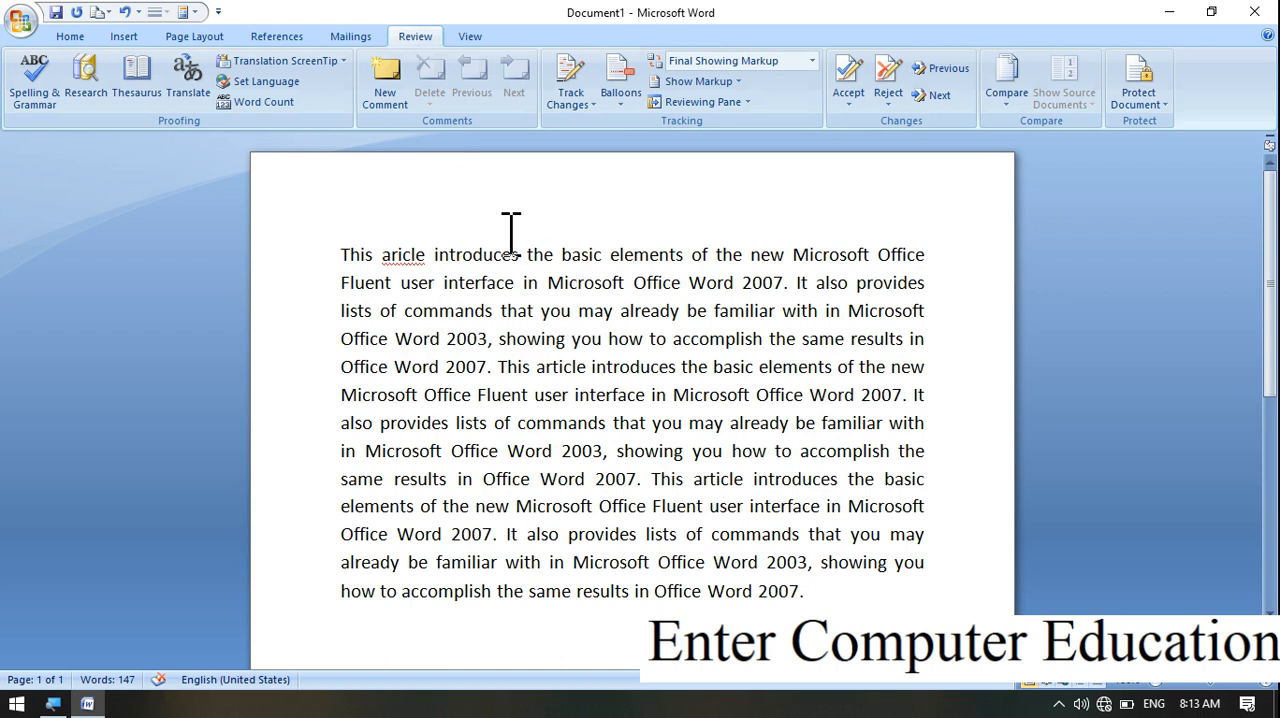
{"action": "right_click", "coordinate": [410, 255]}
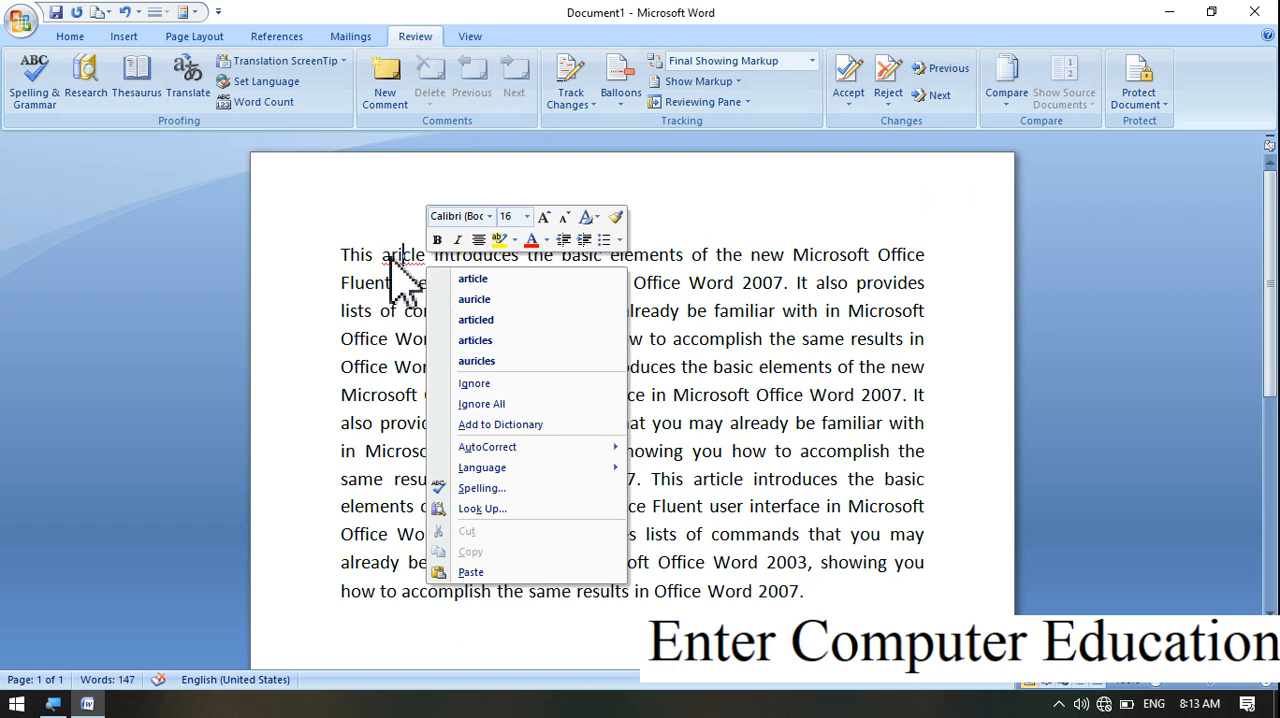
{"action": "left_click", "coordinate": [502, 283]}
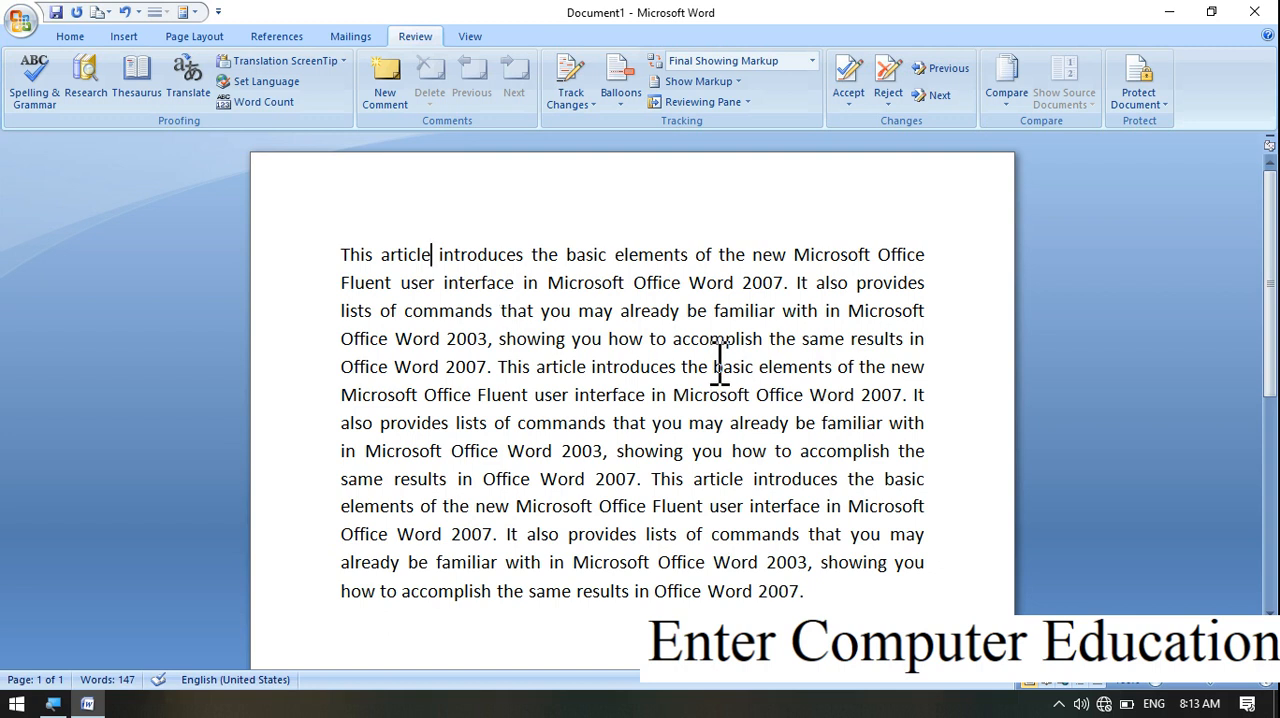
Misspell "already" in the third line as "alredy" and replace it with the suggested spelling "already"
{"action": "left_click", "coordinate": [660, 310]}
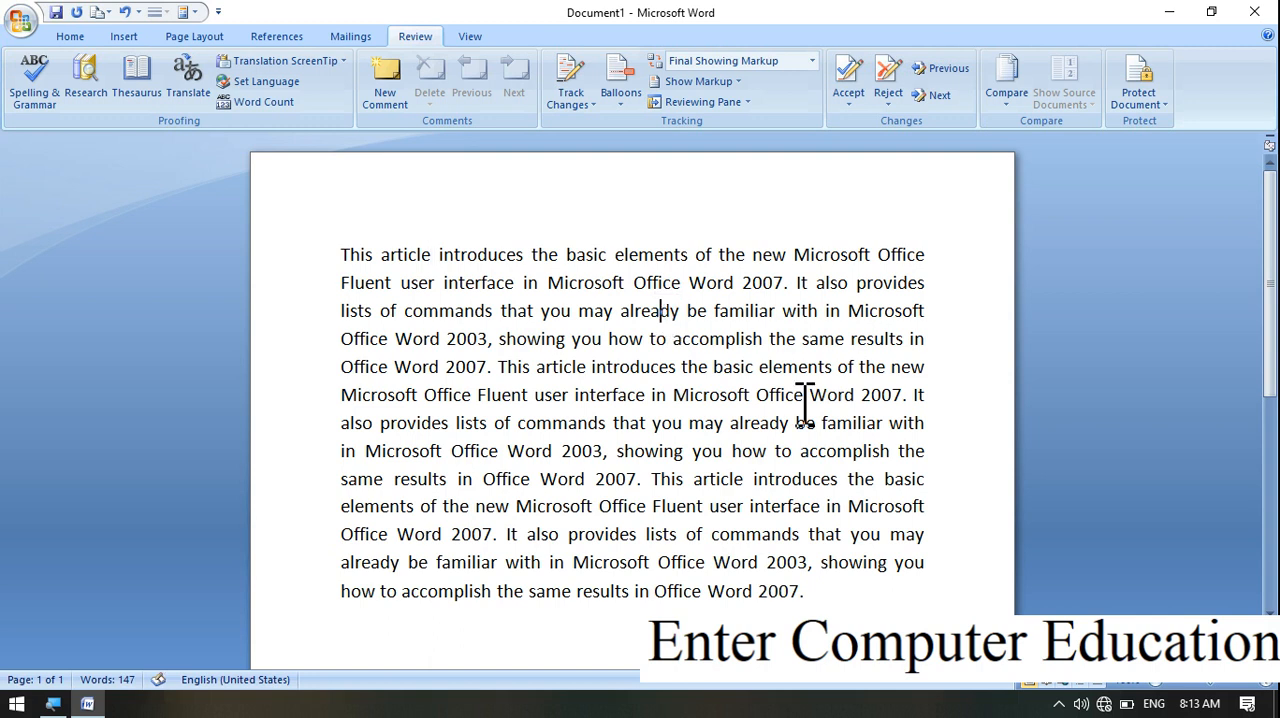
{"action": "key", "text": "BackSpace"}
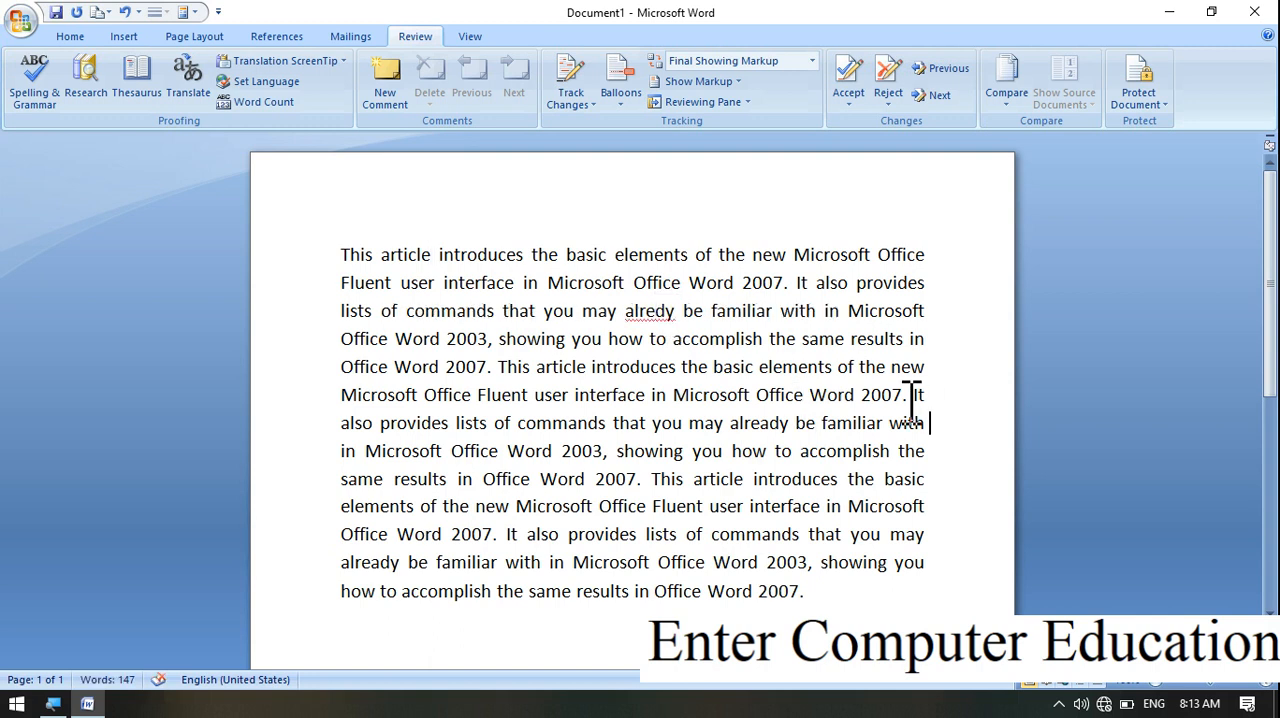
{"action": "right_click", "coordinate": [651, 314]}
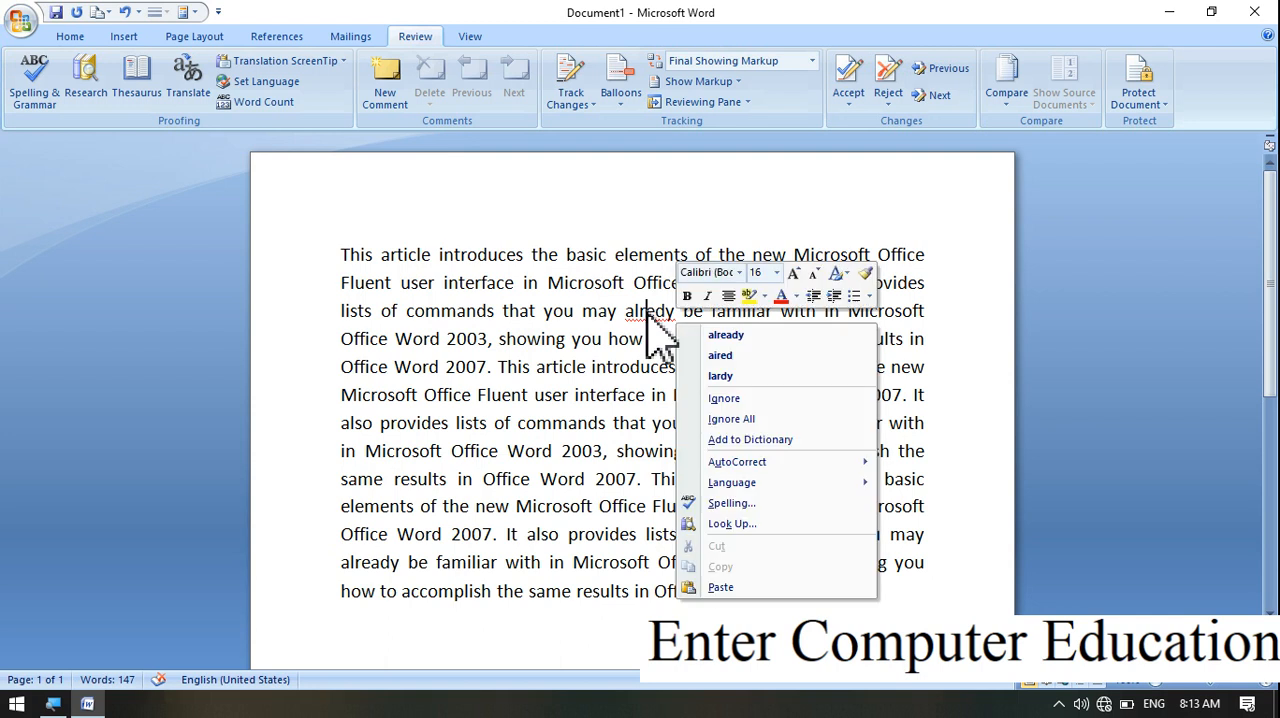
{"action": "left_click", "coordinate": [745, 336]}
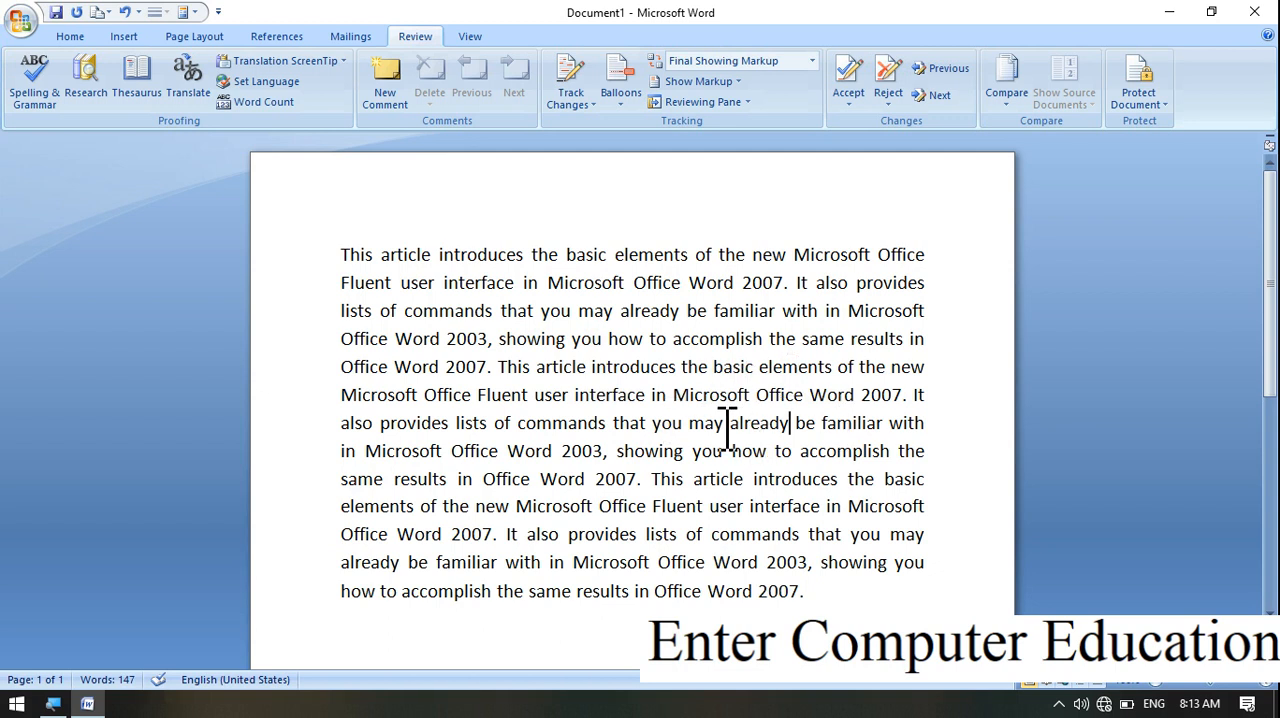
Misspell "that" in the seventh line as "tht" and correct it to "that" through the word's Spelling dialog
{"action": "left_click", "coordinate": [644, 422]}
{"action": "key", "text": "BackSpace"}
{"action": "left_click", "coordinate": [839, 478]}
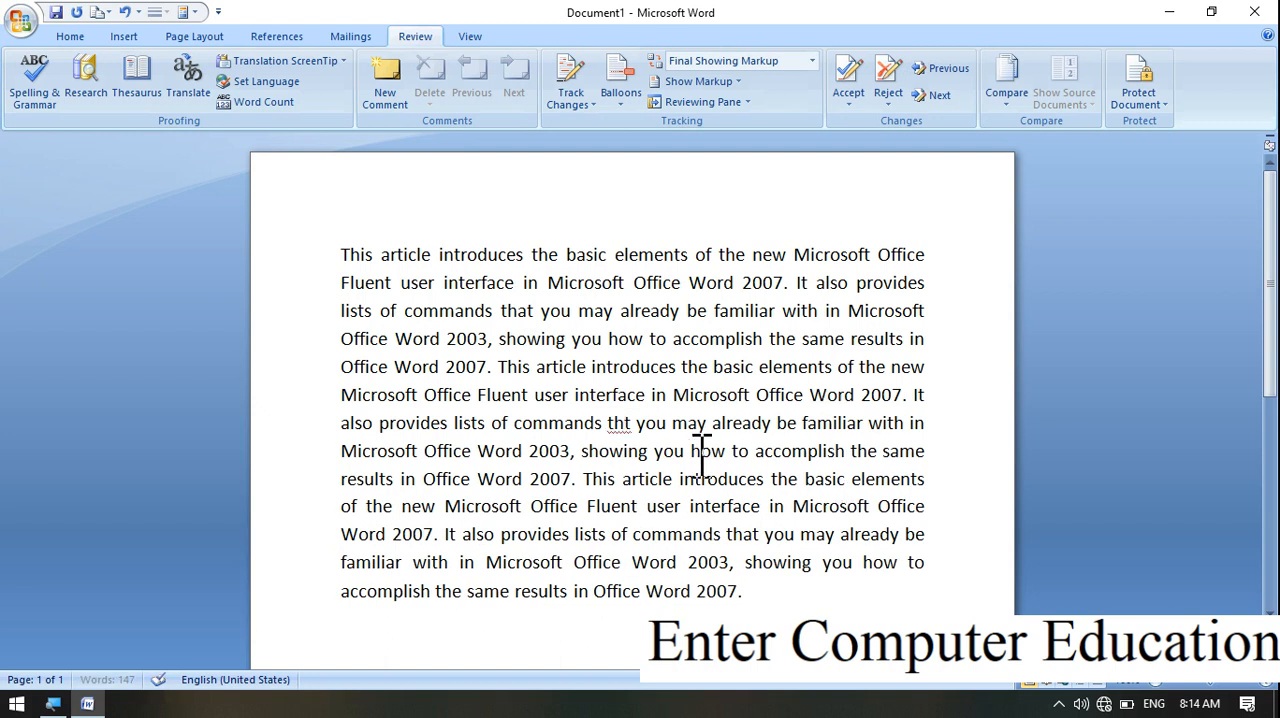
{"action": "right_click", "coordinate": [620, 422]}
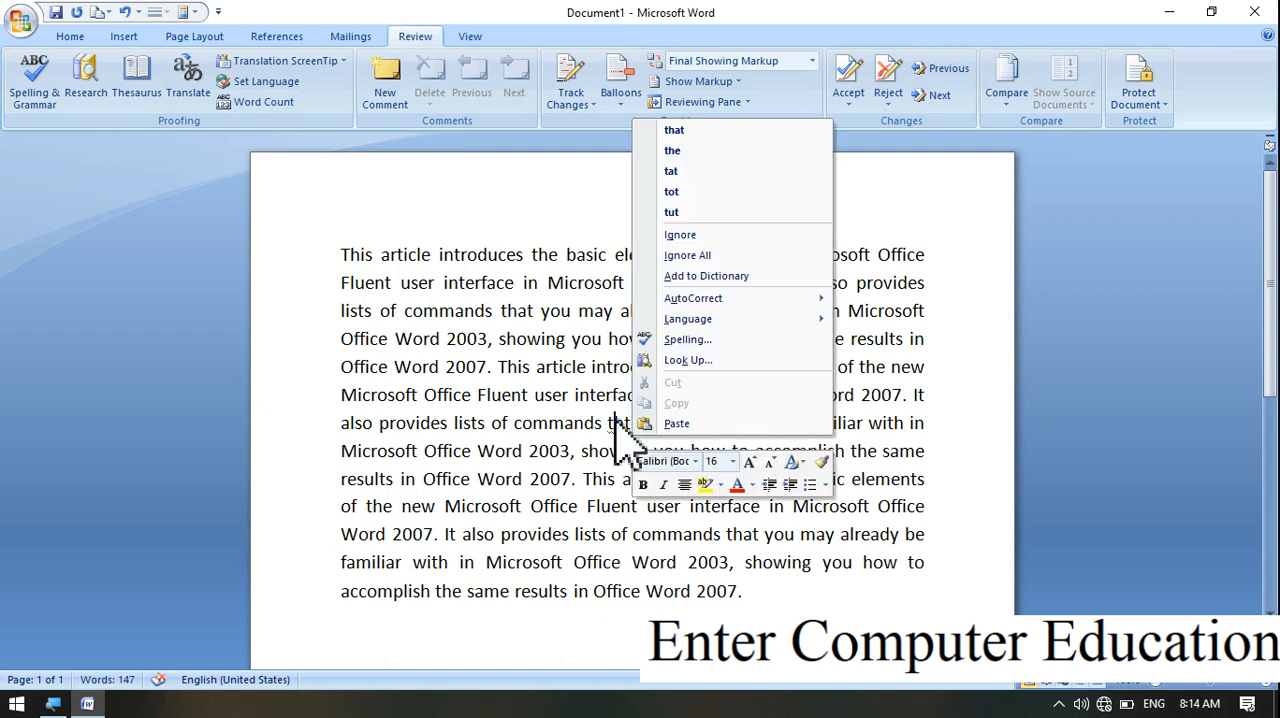
{"action": "left_click", "coordinate": [716, 350]}
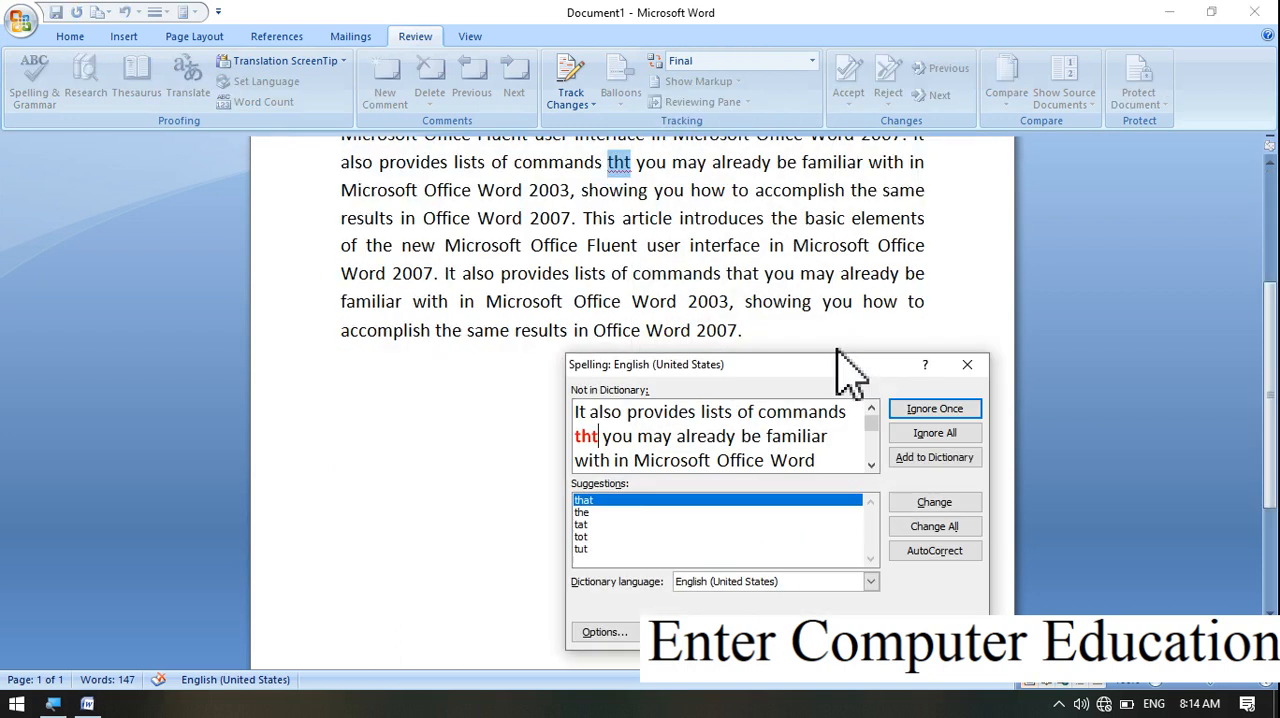
{"action": "left_click", "coordinate": [958, 503]}
{"action": "scroll", "coordinate": [1249, 357], "scroll_direction": "up", "scroll_amount": 5}
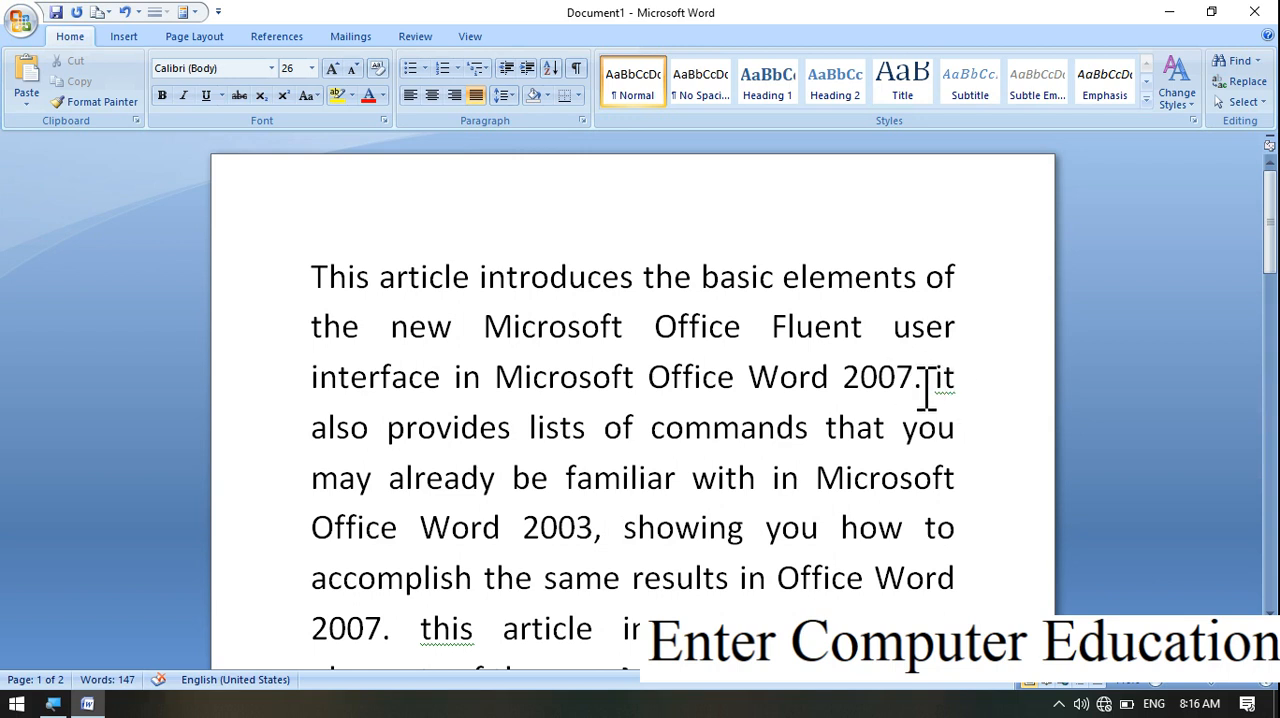
Run the spelling and grammar check from the first word and accept "It" and "This" for all flagged lowercase sentence openings
{"action": "left_click", "coordinate": [945, 380]}
{"action": "left_click", "coordinate": [346, 280]}
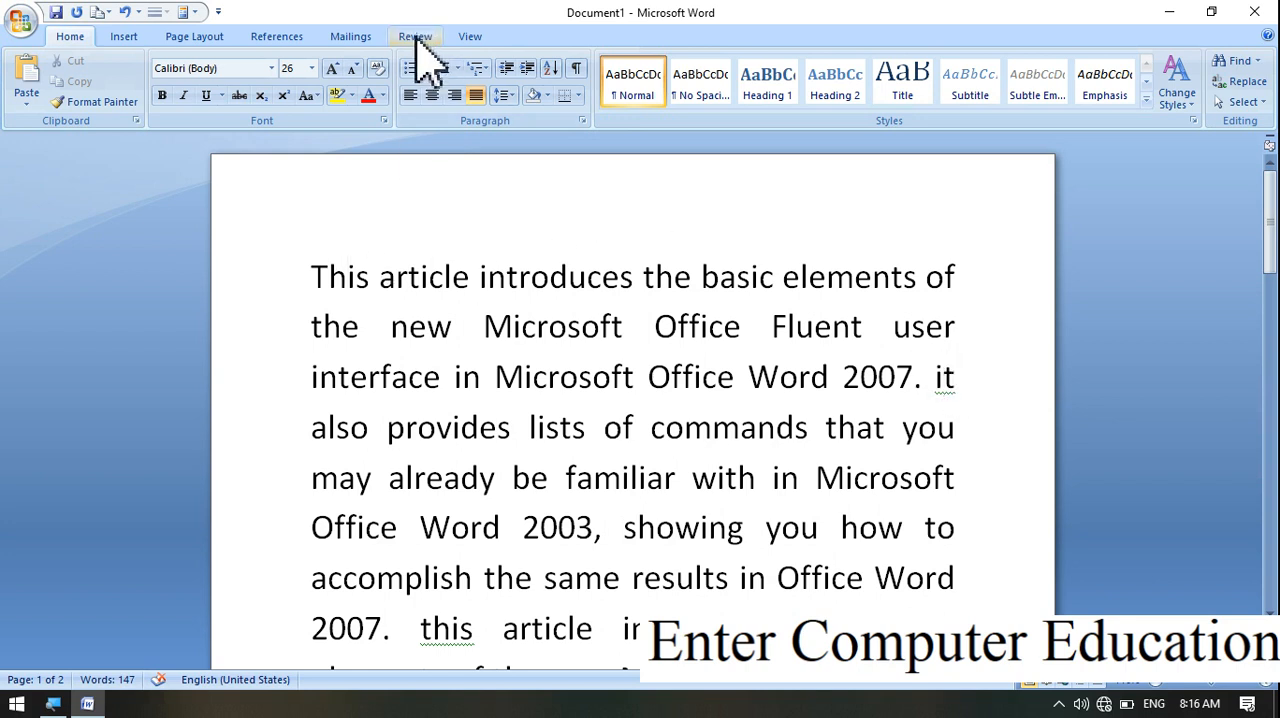
{"action": "left_click", "coordinate": [415, 36]}
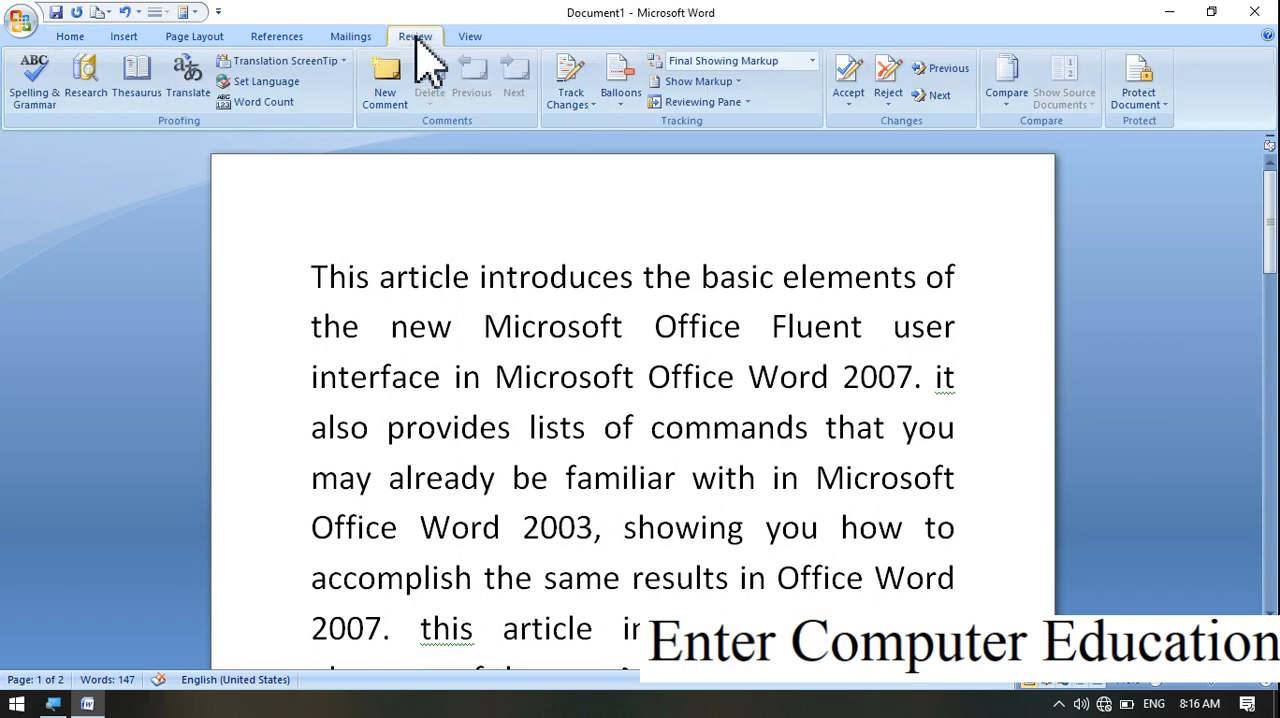
{"action": "left_click", "coordinate": [32, 85]}
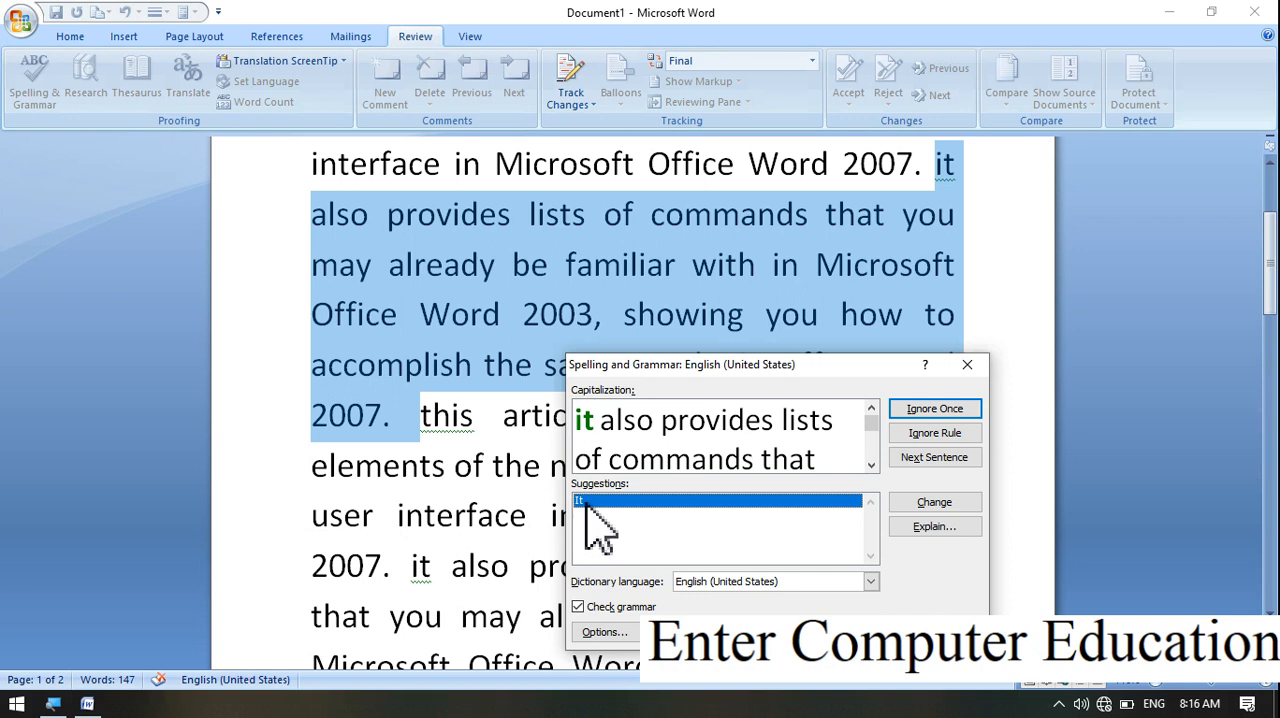
{"action": "left_click", "coordinate": [935, 502]}
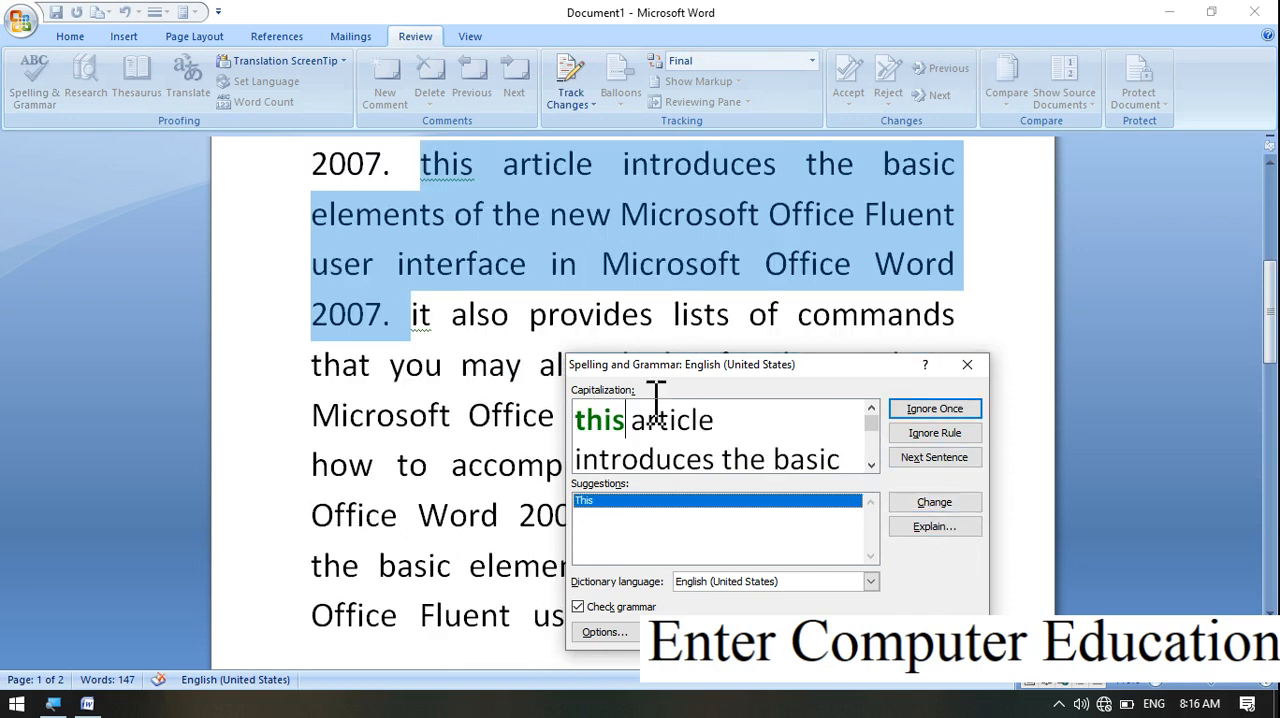
{"action": "left_click", "coordinate": [952, 505]}
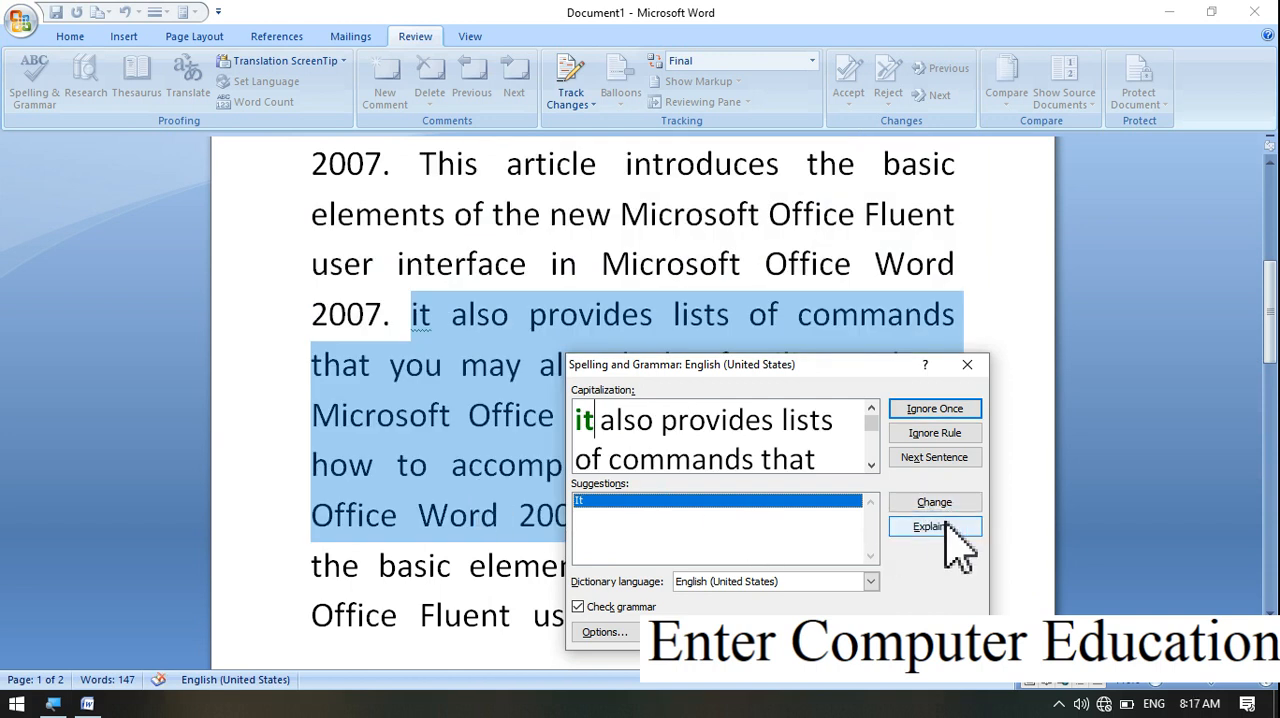
{"action": "left_click", "coordinate": [950, 505]}
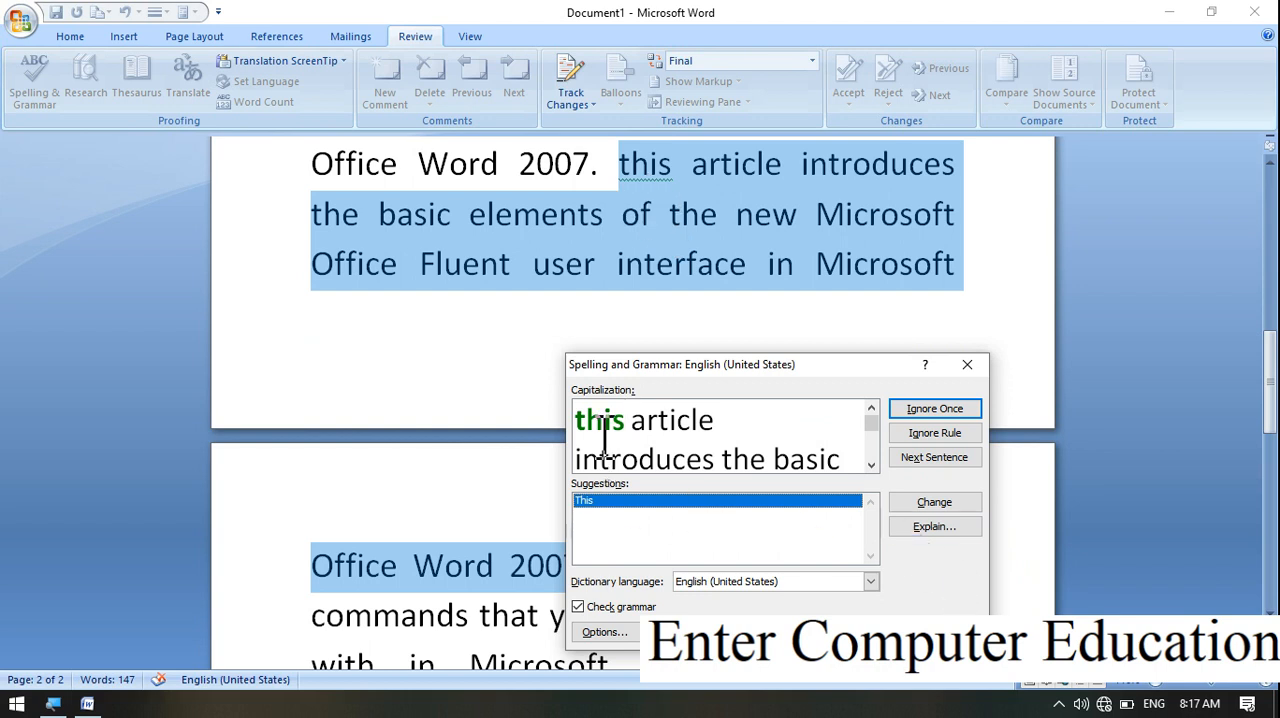
{"action": "left_click", "coordinate": [955, 504]}
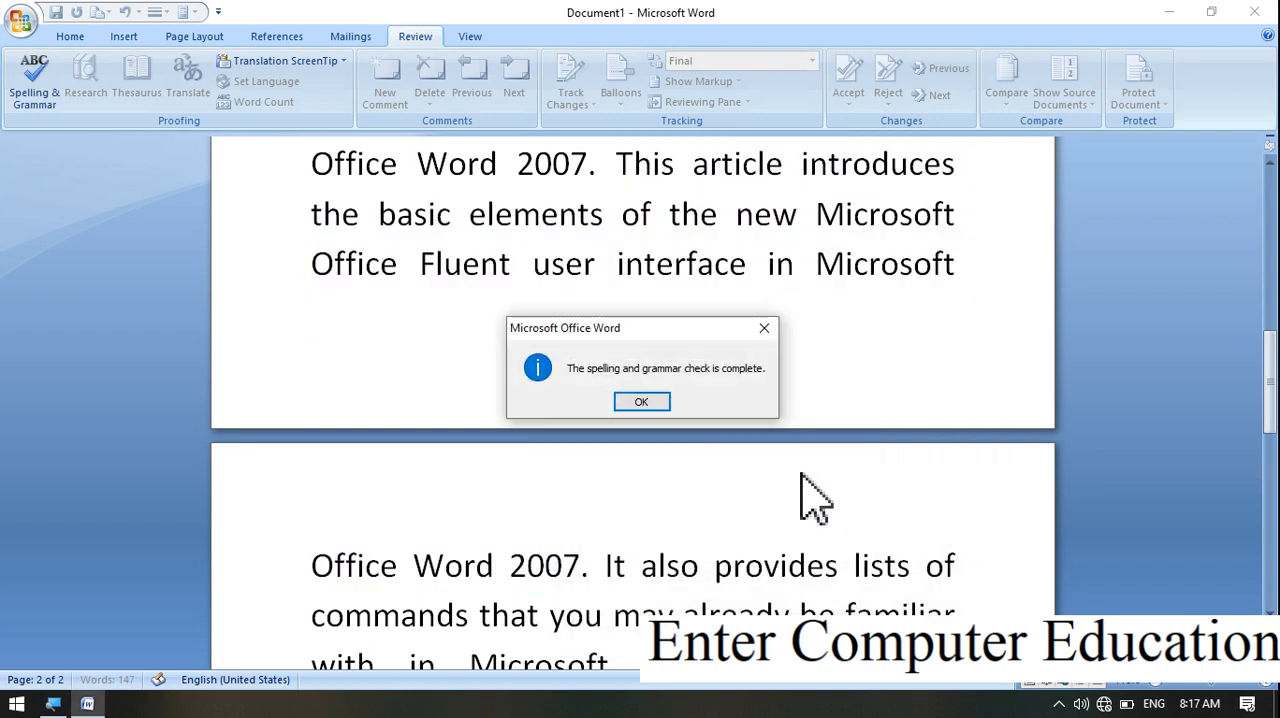
{"action": "left_click", "coordinate": [655, 400]}
{"action": "left_click_drag", "start_coordinate": [1270, 380], "coordinate": [1257, 214]}
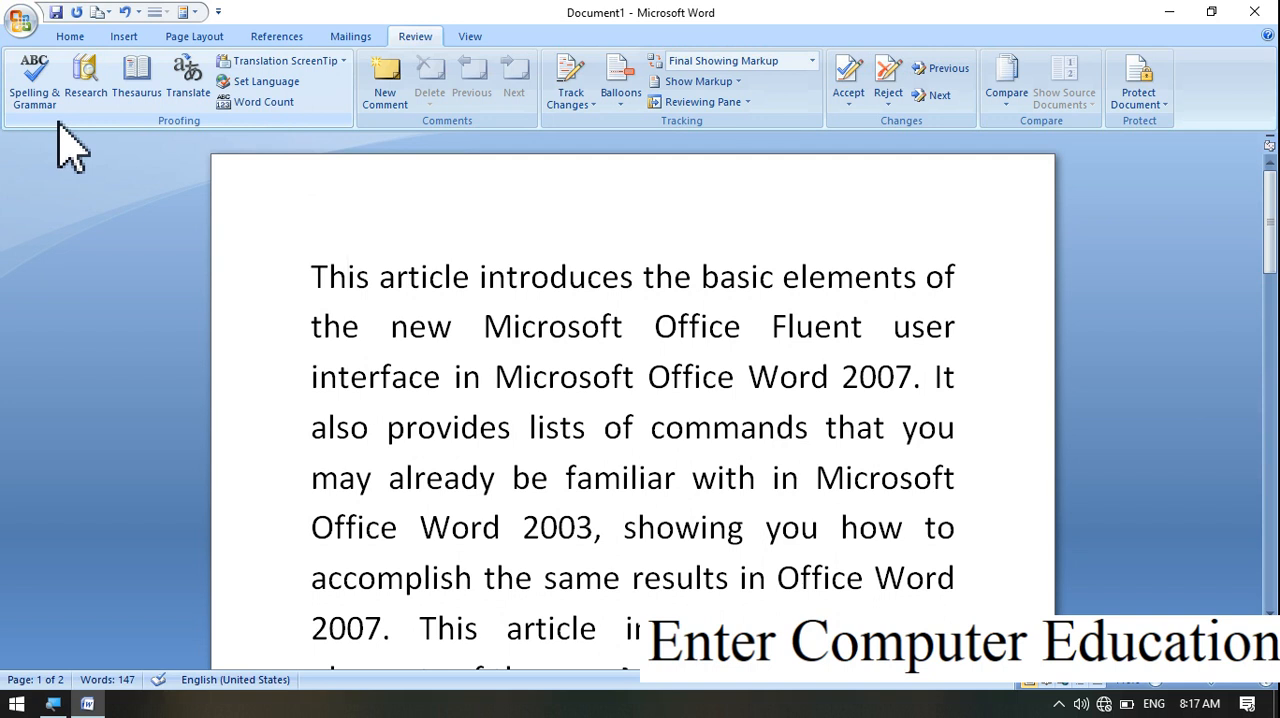
Add a person's first name after the last sentence at the end of the document
{"action": "left_click_drag", "start_coordinate": [1270, 215], "coordinate": [1260, 471]}
{"action": "key", "text": "Return"}
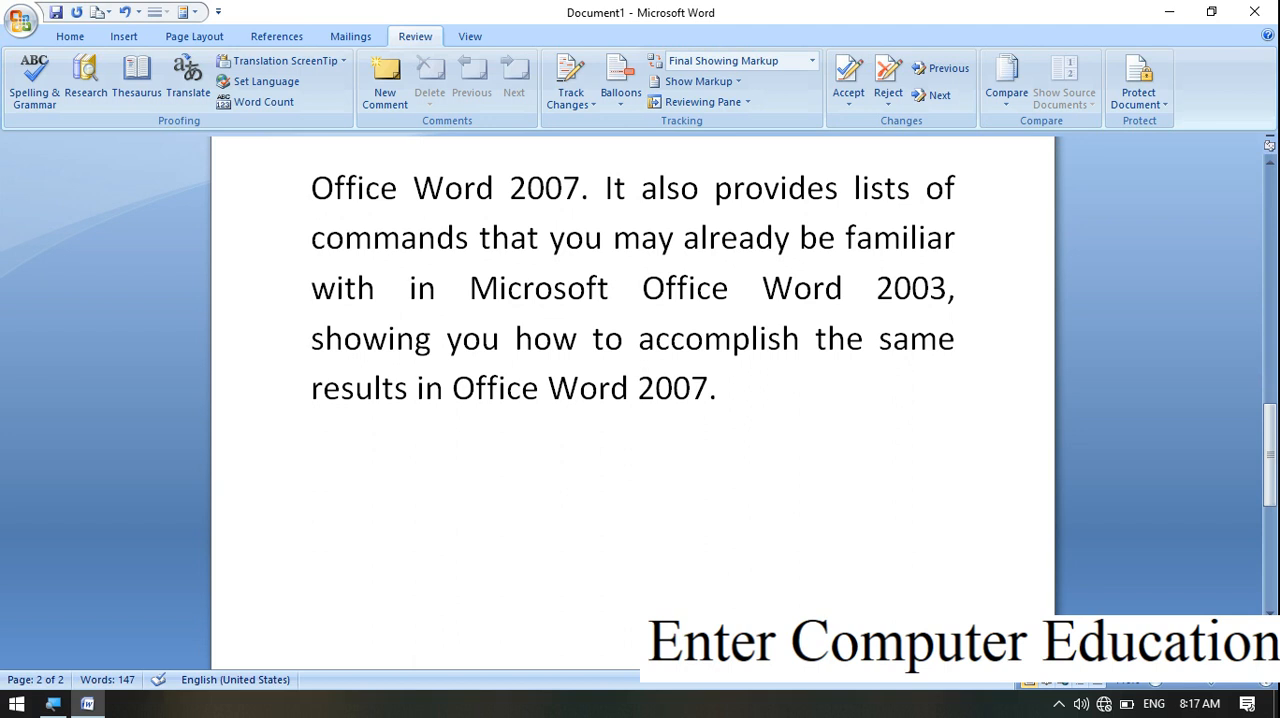
{"action": "key", "text": "BackSpace"}
{"action": "type", "text": "Arun"}
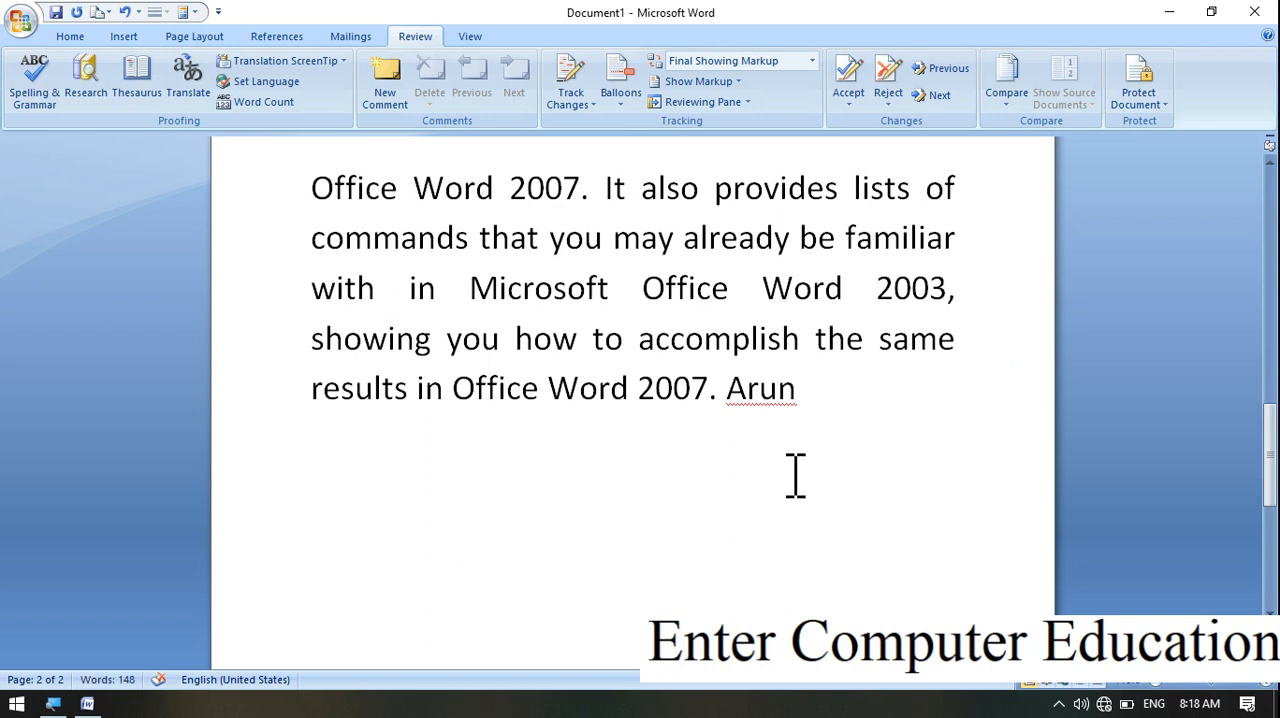
{"action": "left_click_drag", "start_coordinate": [1270, 455], "coordinate": [1114, 329]}
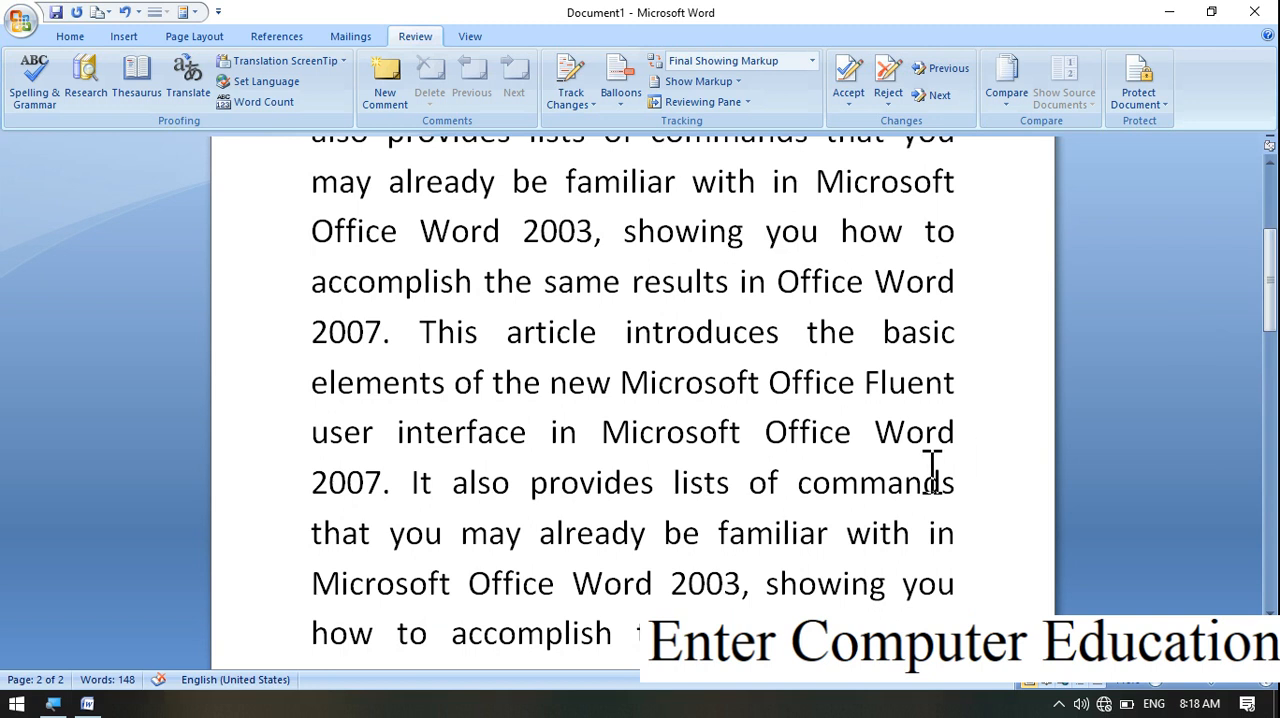